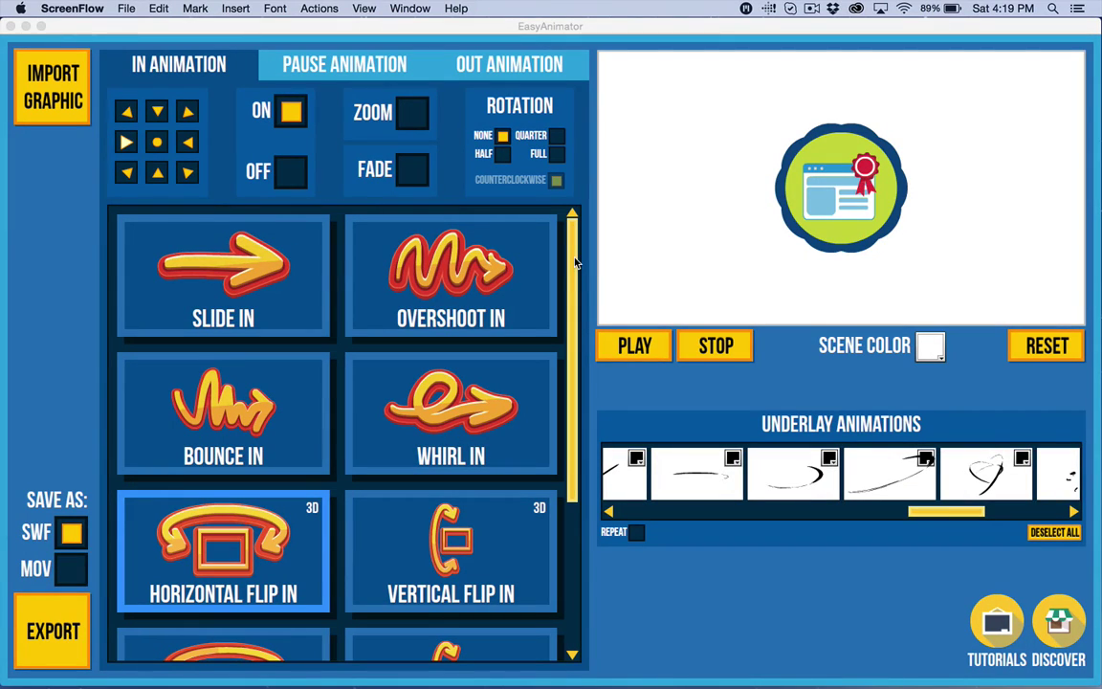
- Check the program's version information in the application menu's About window, then close it
left_click_drag(575, 261, 574, 414)
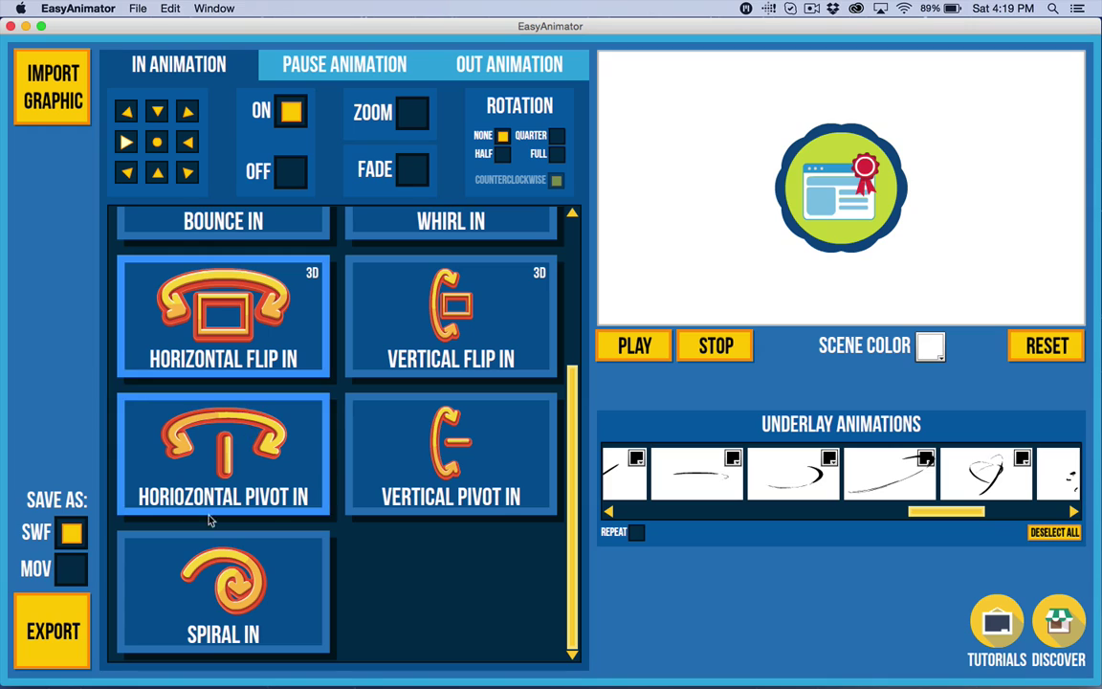
left_click(76, 9)
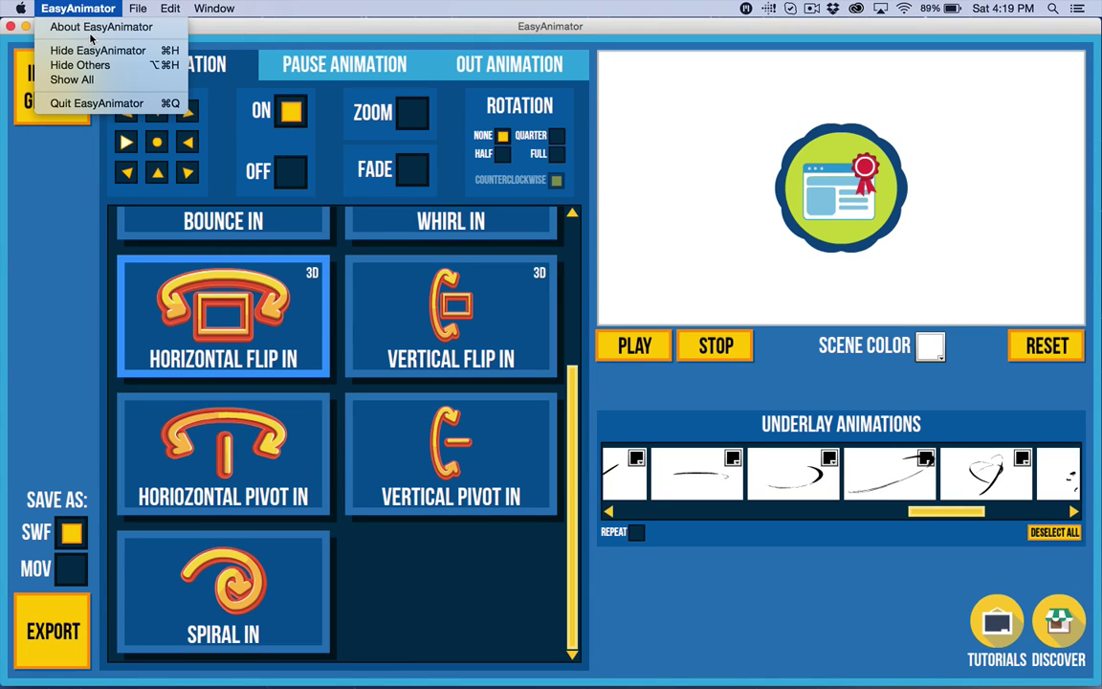
left_click(91, 28)
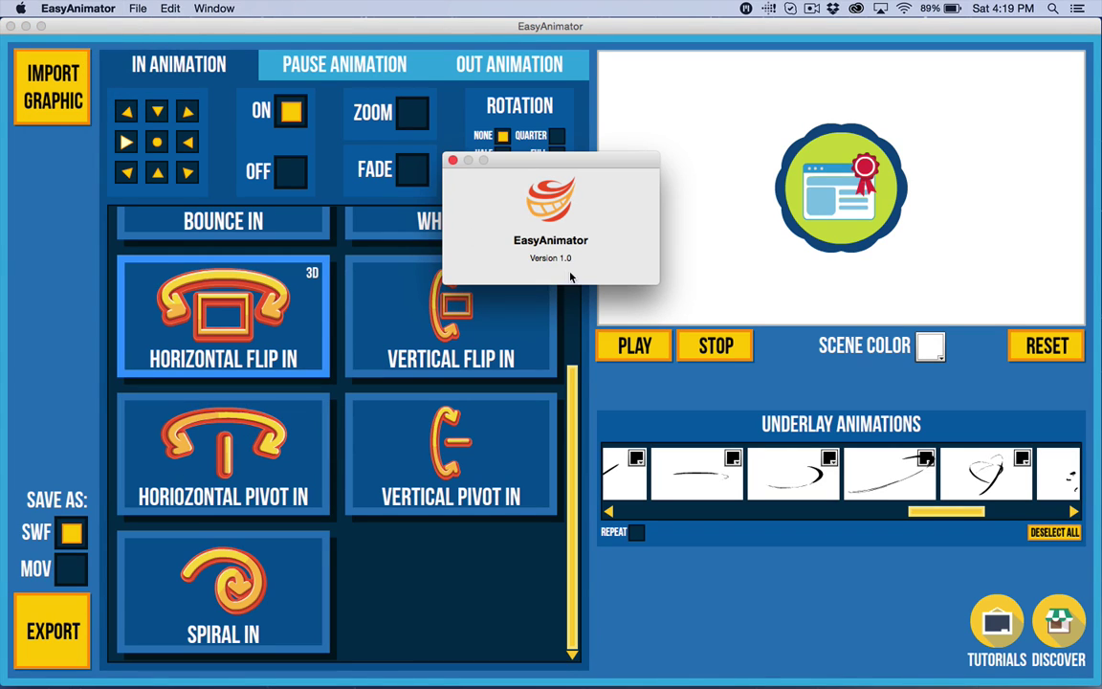
left_click(454, 160)
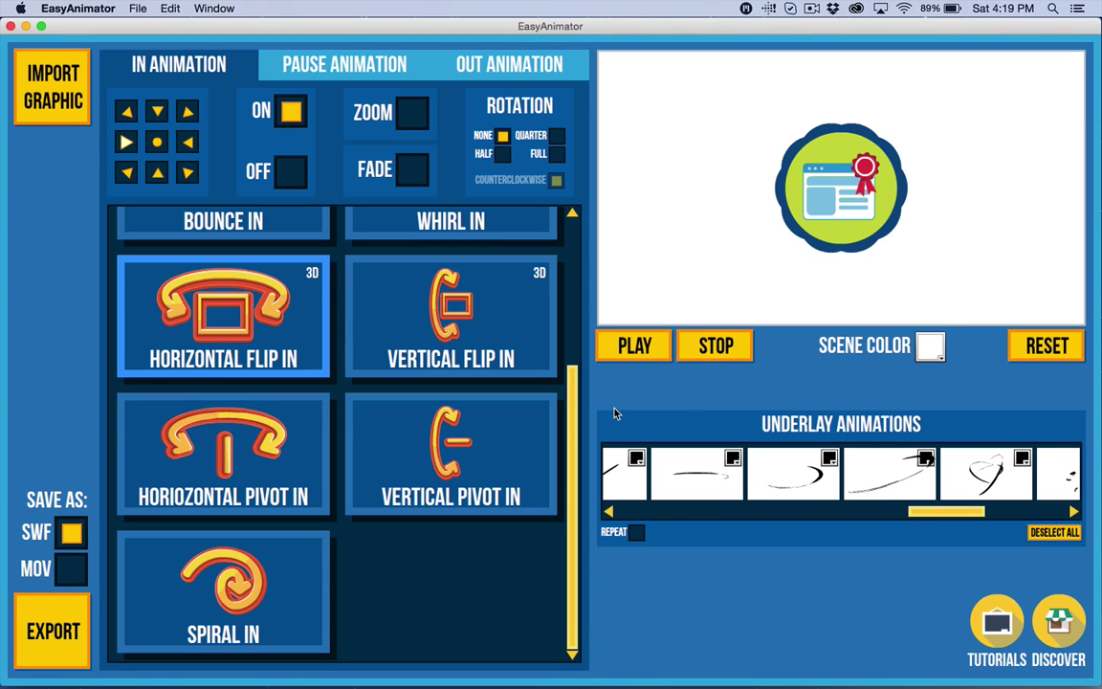
left_click_drag(571, 408, 564, 247)
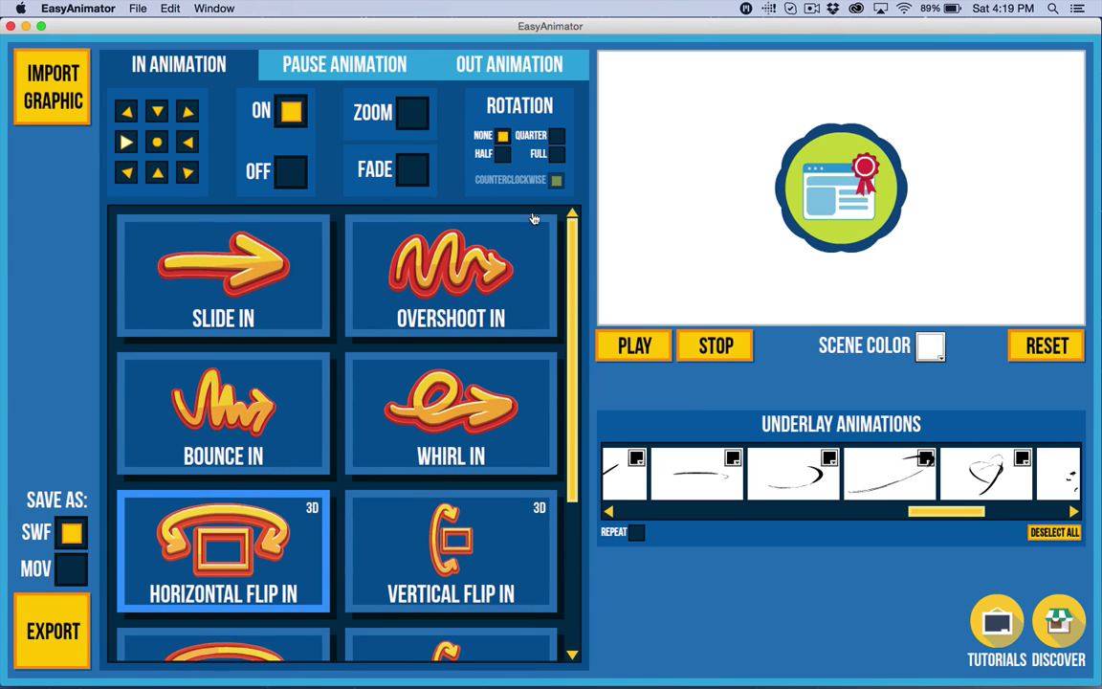
scroll(229, 364, "down", 5)
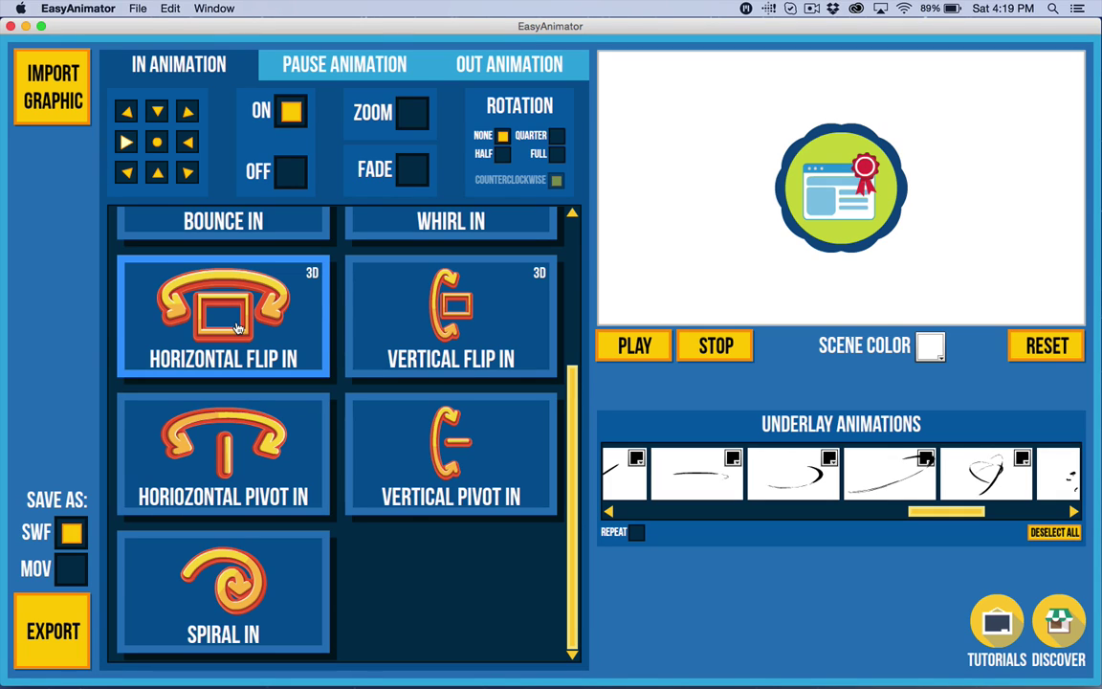
- Play the entrance preview and compare Horizontal Pivot In with Horizontal Flip In, keeping Flip In and MOV off
left_click(631, 344)
left_click(73, 572)
left_click(73, 571)
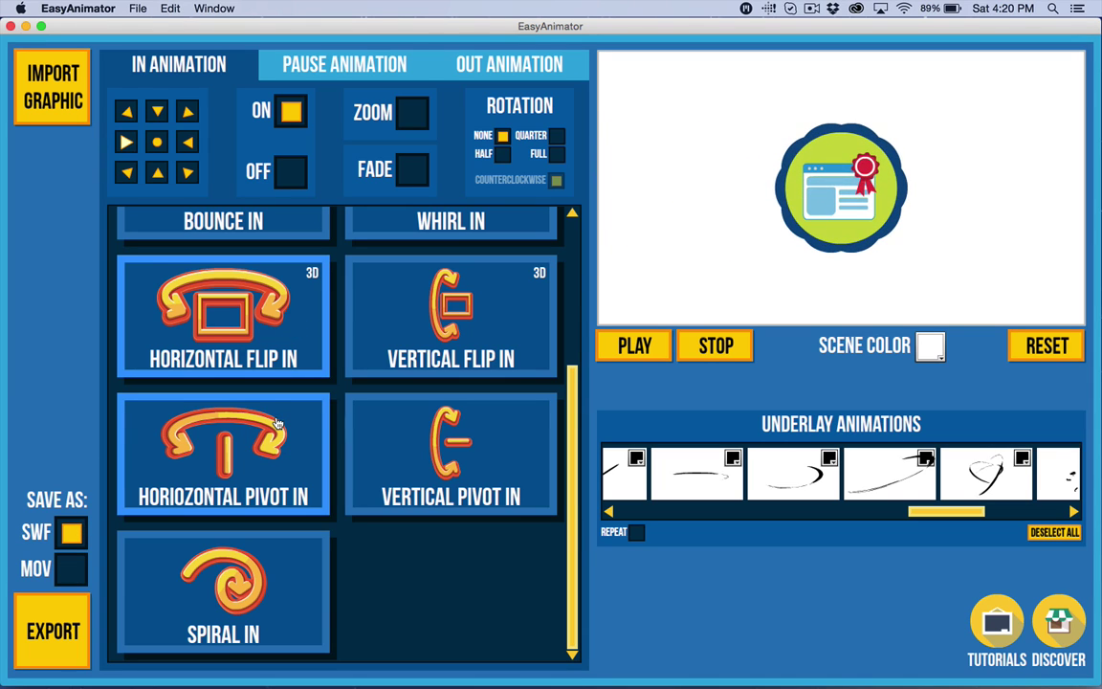
left_click(268, 448)
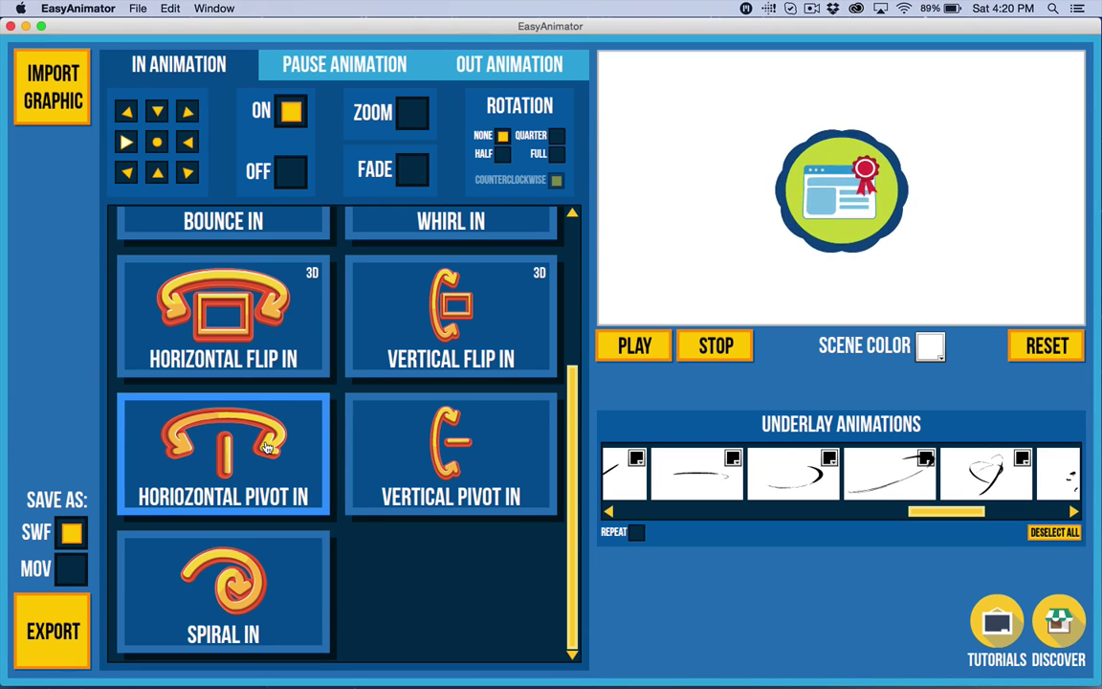
left_click(272, 317)
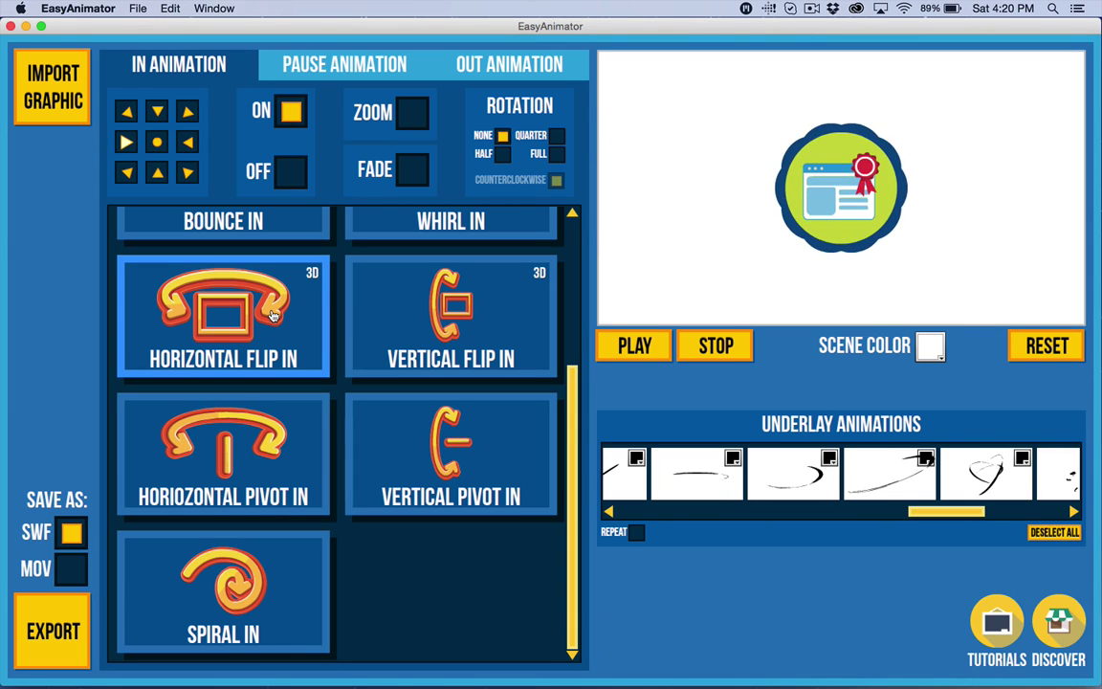
left_click(247, 431)
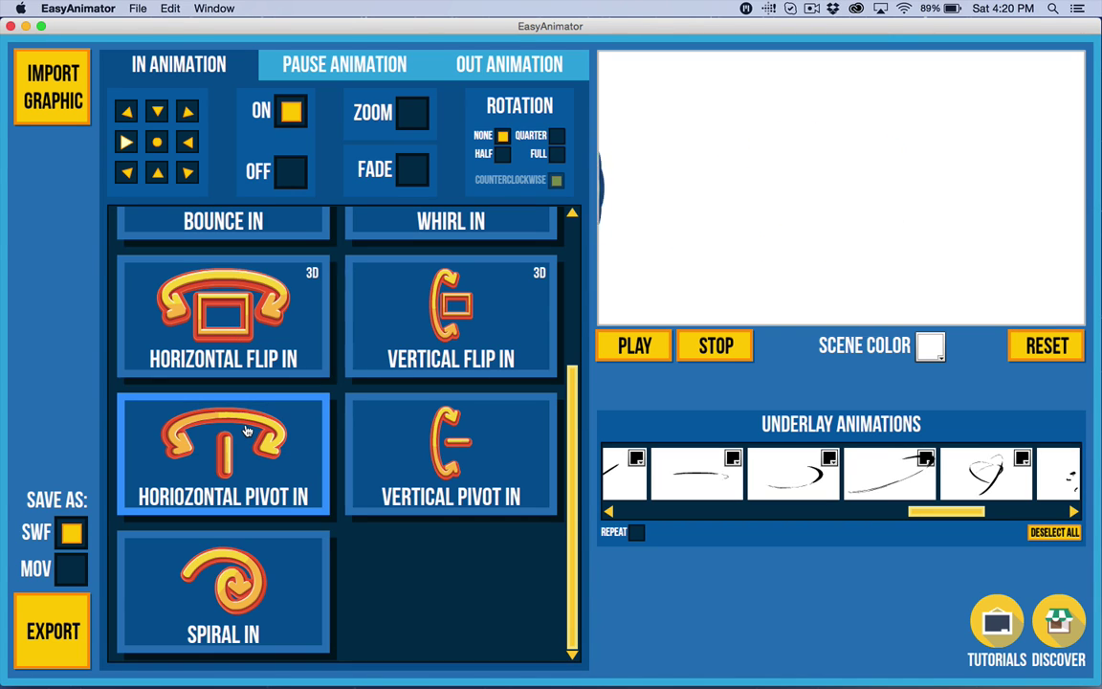
left_click(229, 306)
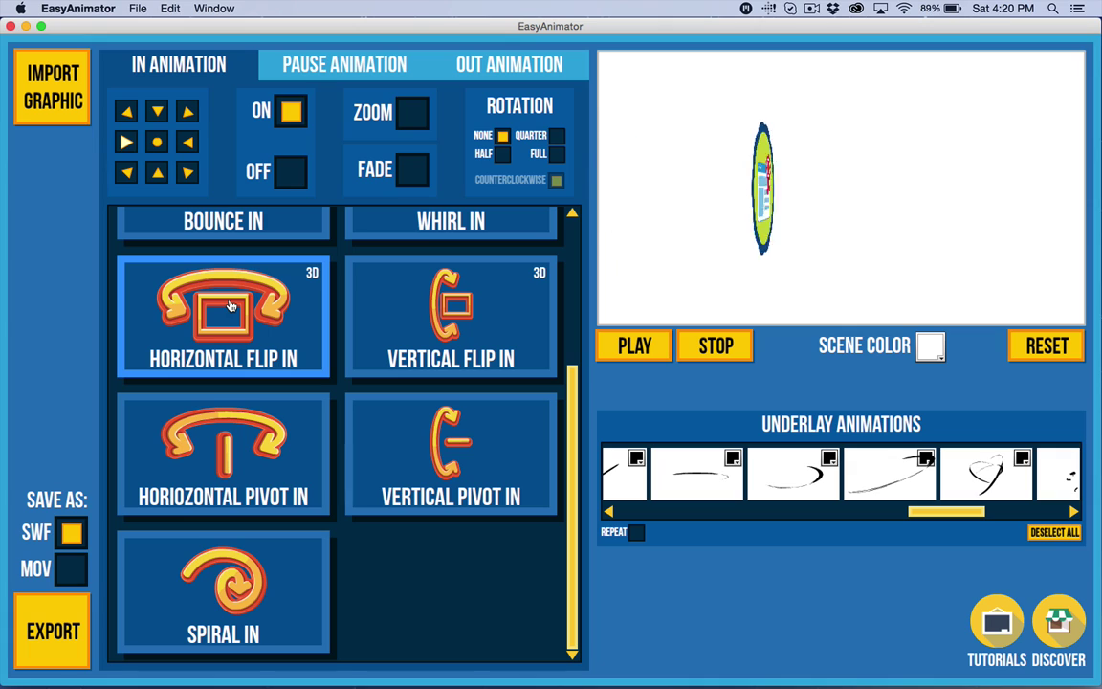
- Set the badge's pause effect to Oscillate X (3D), then return to the In Animation choices
left_click(328, 64)
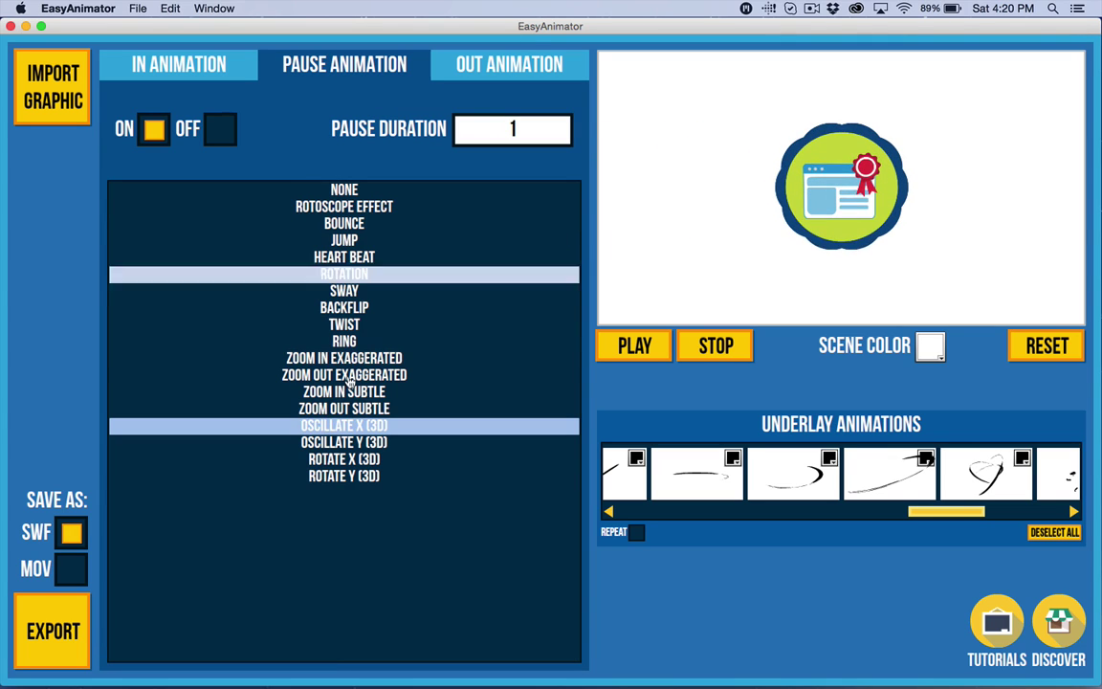
left_click(361, 427)
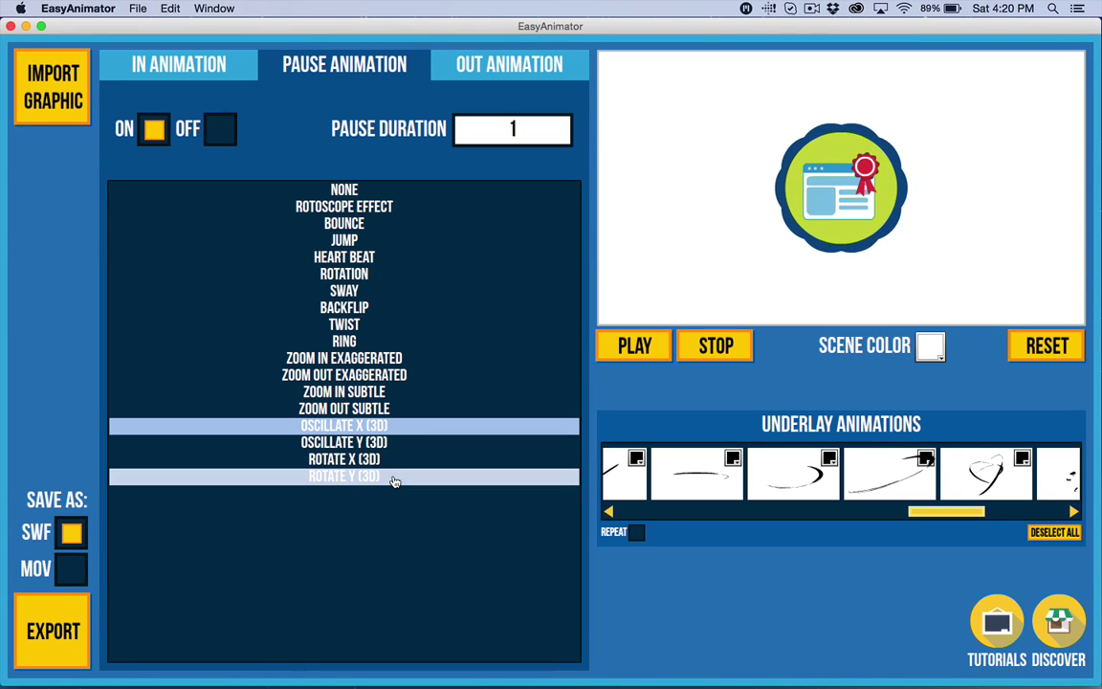
left_click(205, 71)
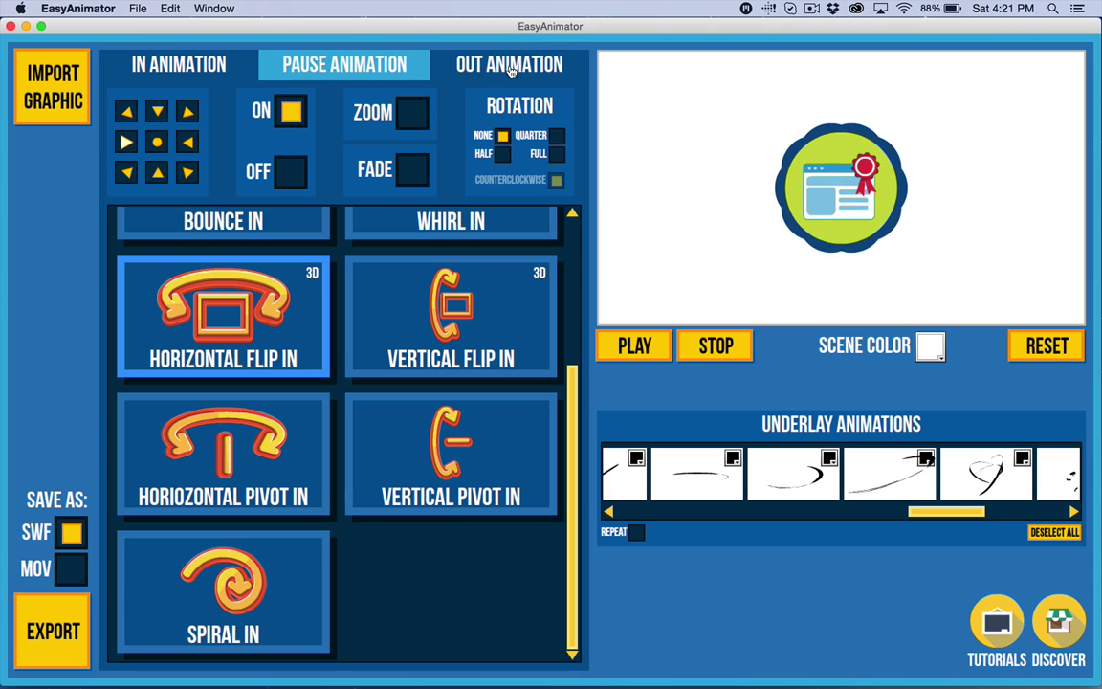
- Preview the Spiral In entrance, then go back to Horizontal Flip In
left_click(320, 575)
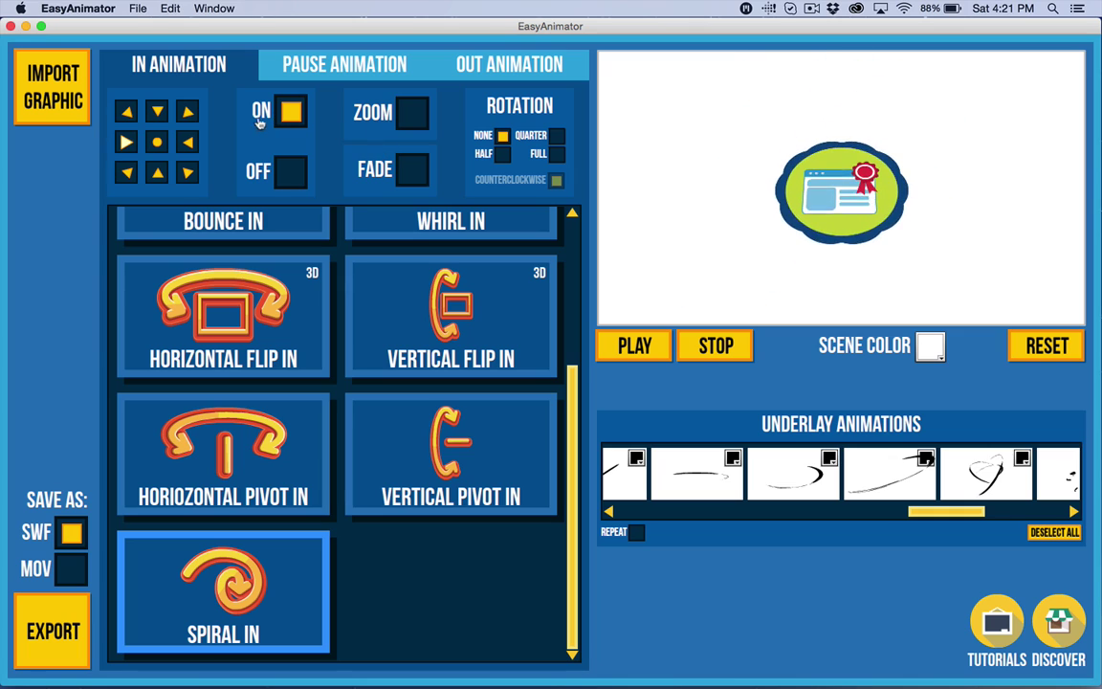
left_click(210, 363)
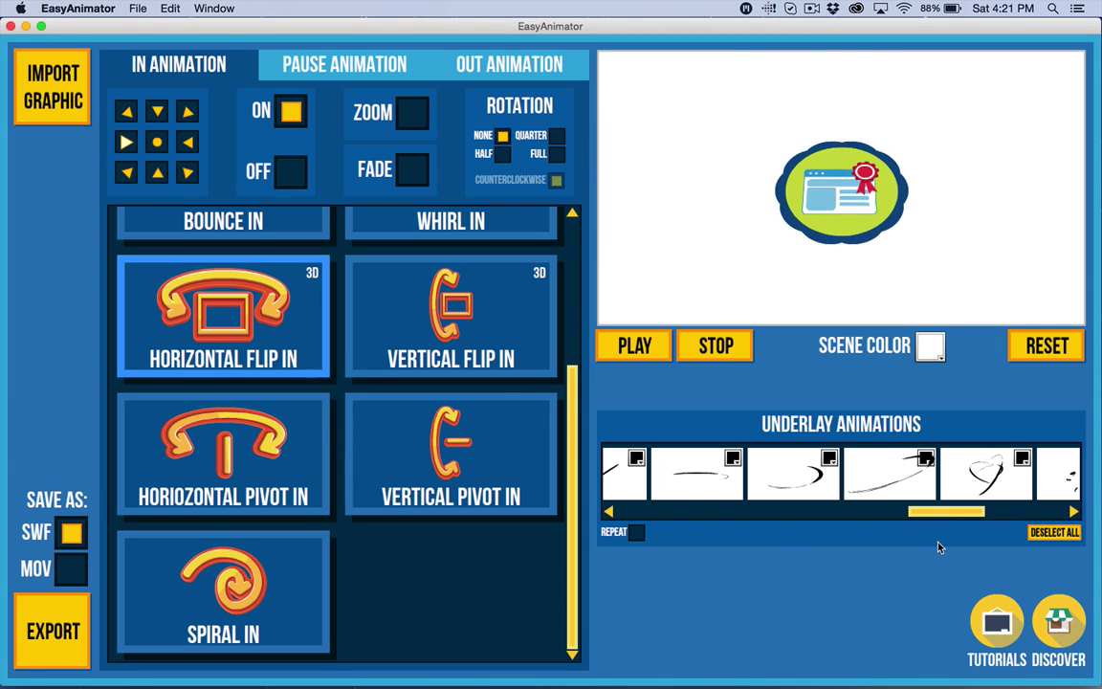
left_click_drag(945, 512, 1028, 516)
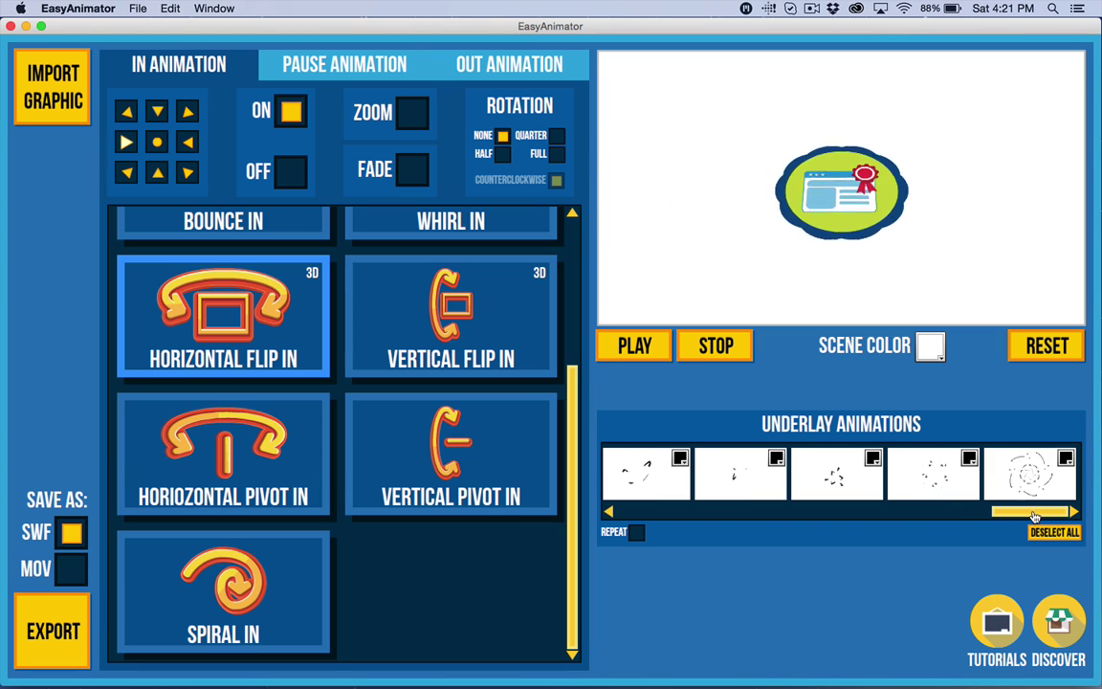
- Layer underlay animations behind the badge and set rotation to FULL counterclockwise
left_click(942, 475)
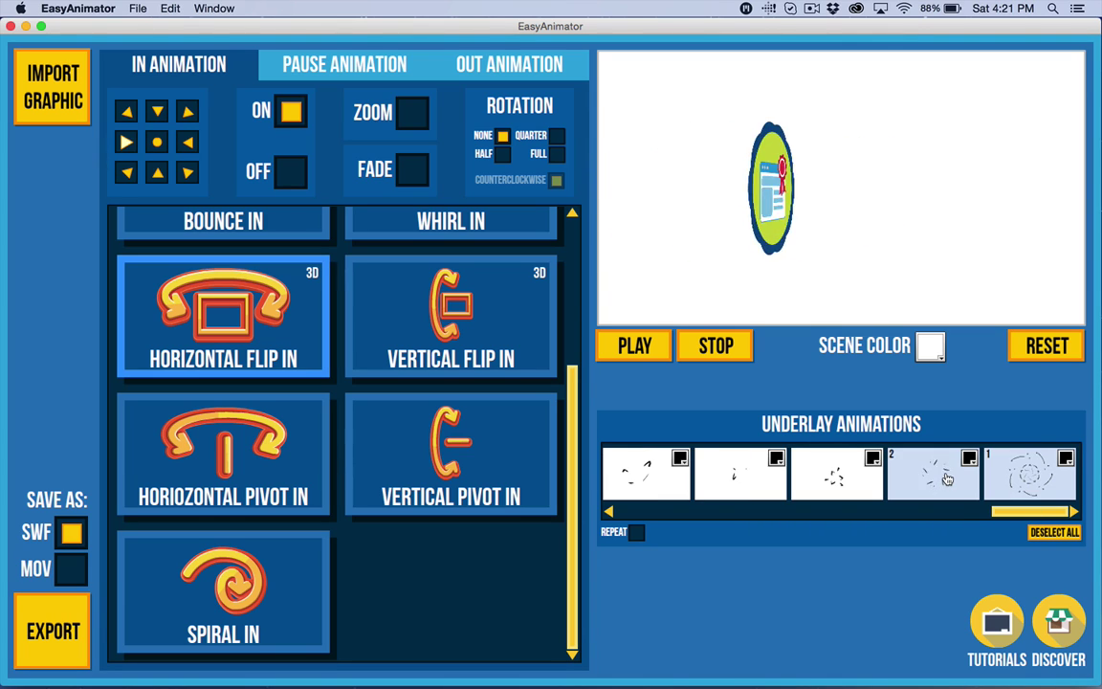
left_click(834, 476)
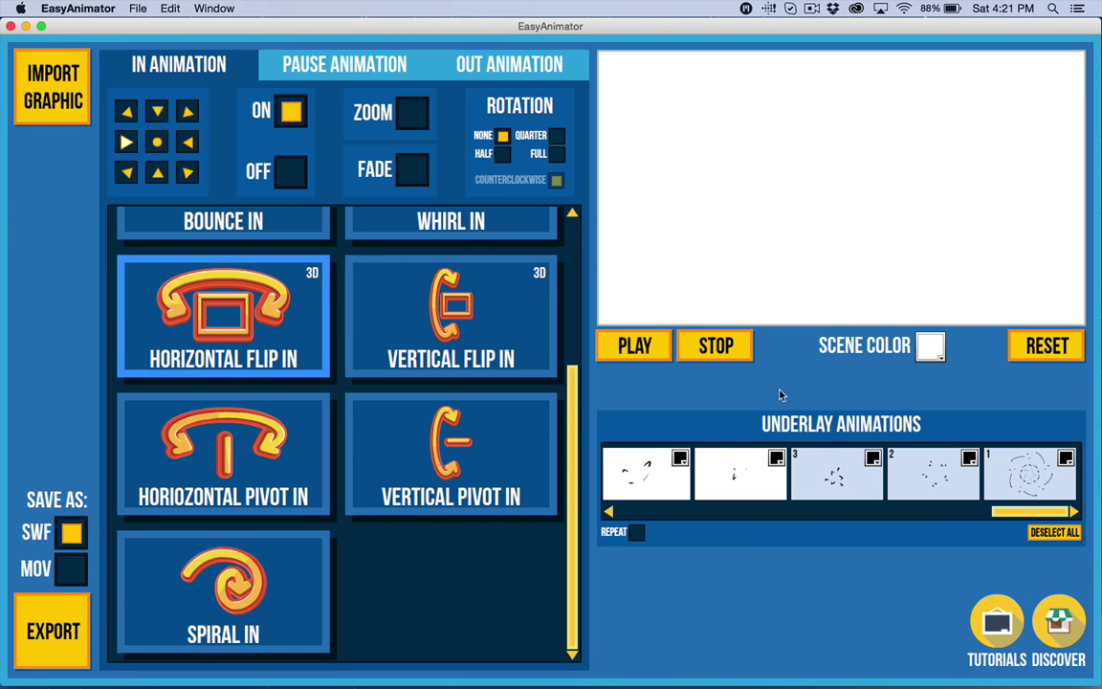
left_click(727, 356)
left_click(540, 154)
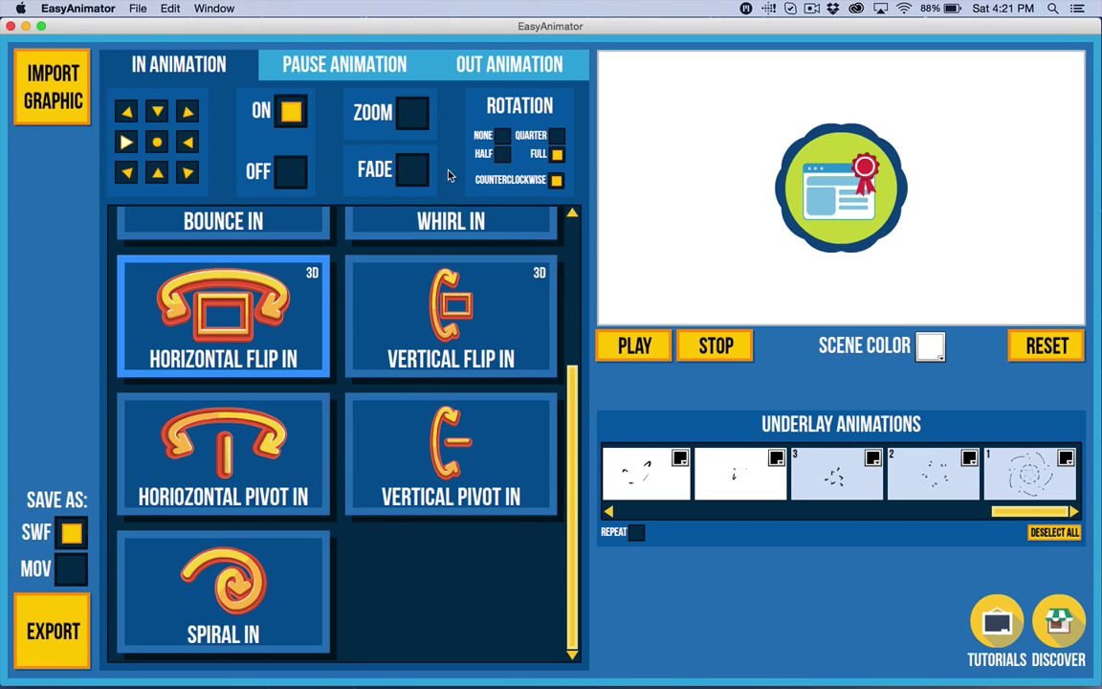
- Preview the entrance, shrink the badge below its original size, and tick MOV alongside SWF
left_click(639, 346)
left_click(780, 153)
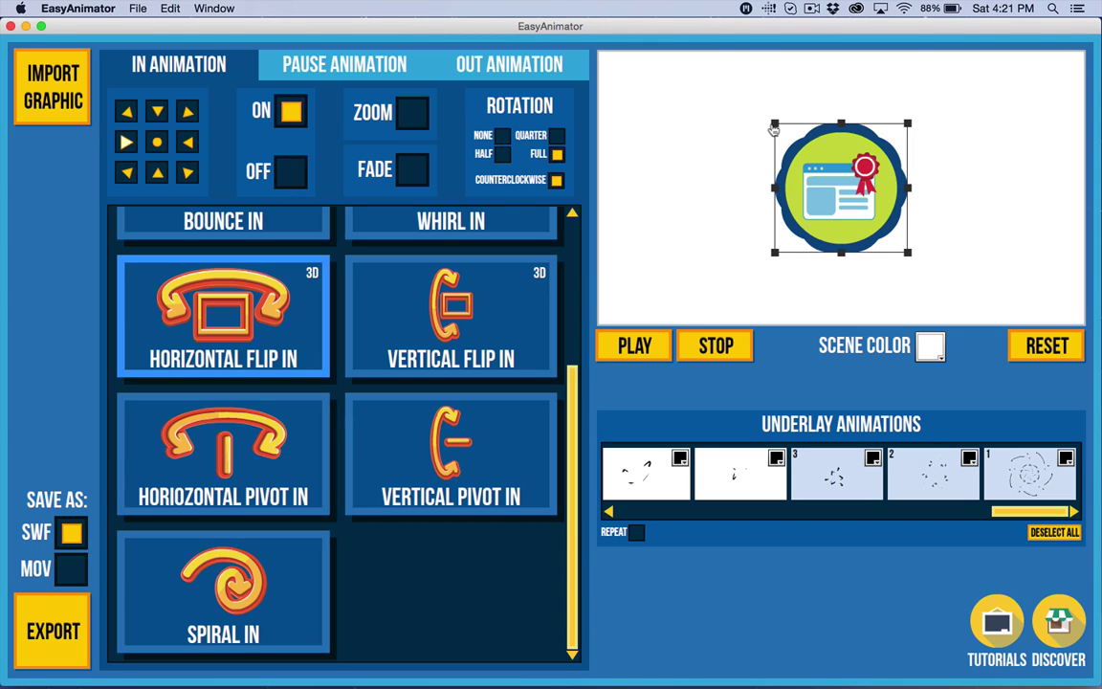
left_click_drag(776, 131, 796, 175)
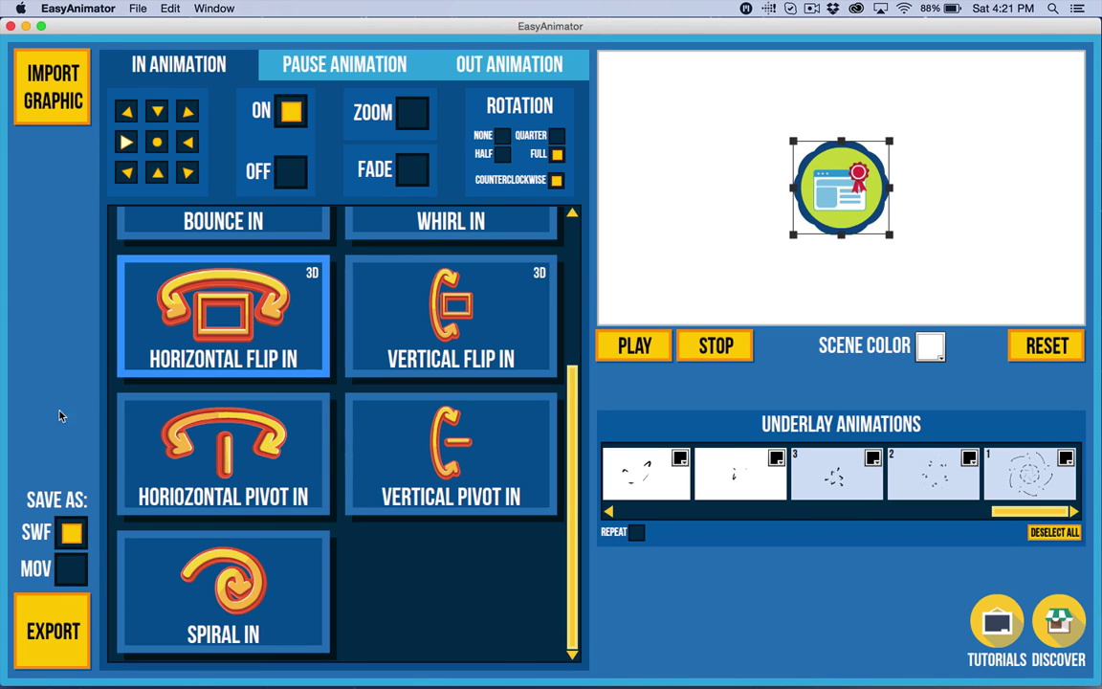
left_click(65, 572)
- Uncheck MOV so only SWF is exported, and cancel a first graphic import
left_click(64, 575)
left_click(30, 89)
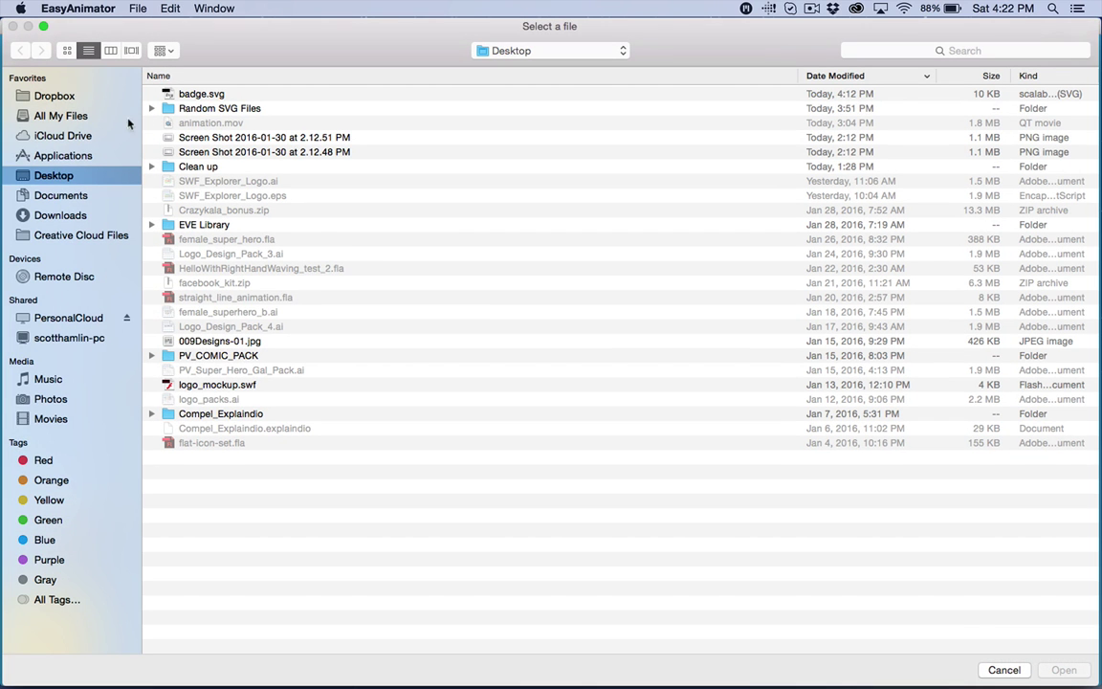
left_click(993, 672)
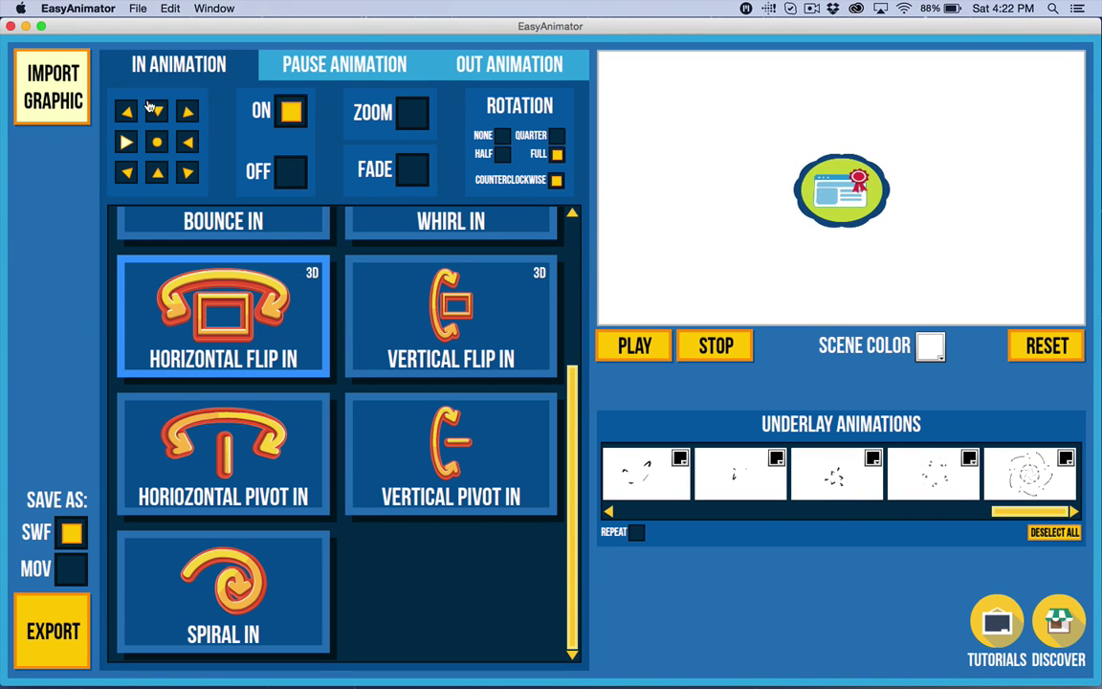
- Import chef.svg from the Random SVG Files folder in place of the badge
key("super+o")
double_click(196, 109)
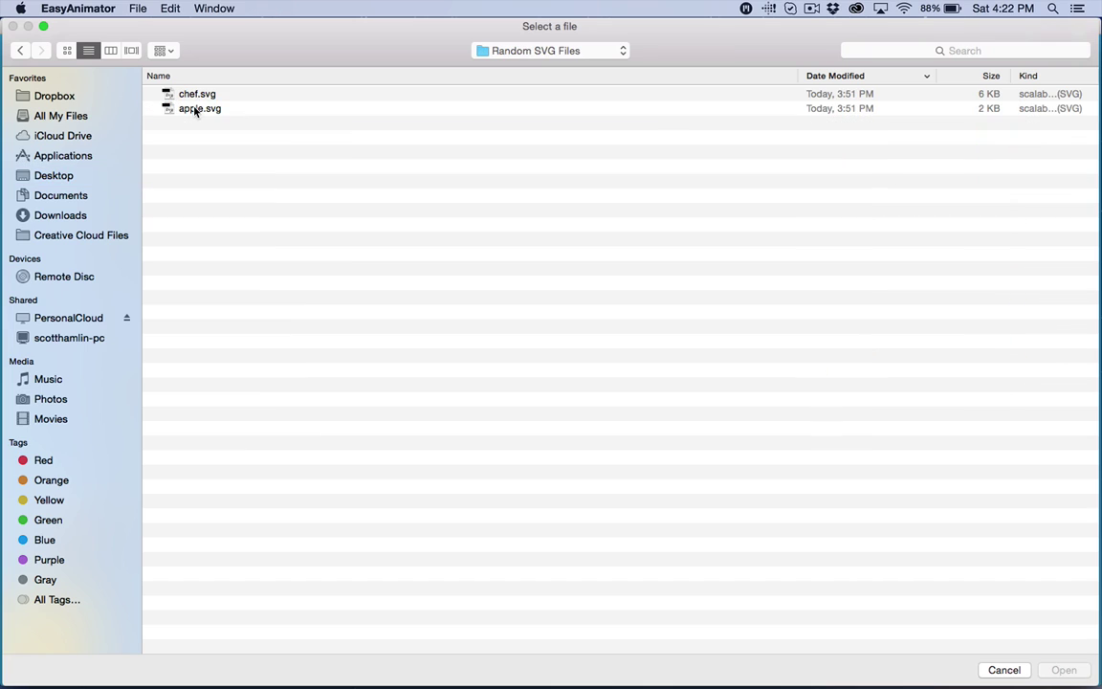
left_click(196, 95)
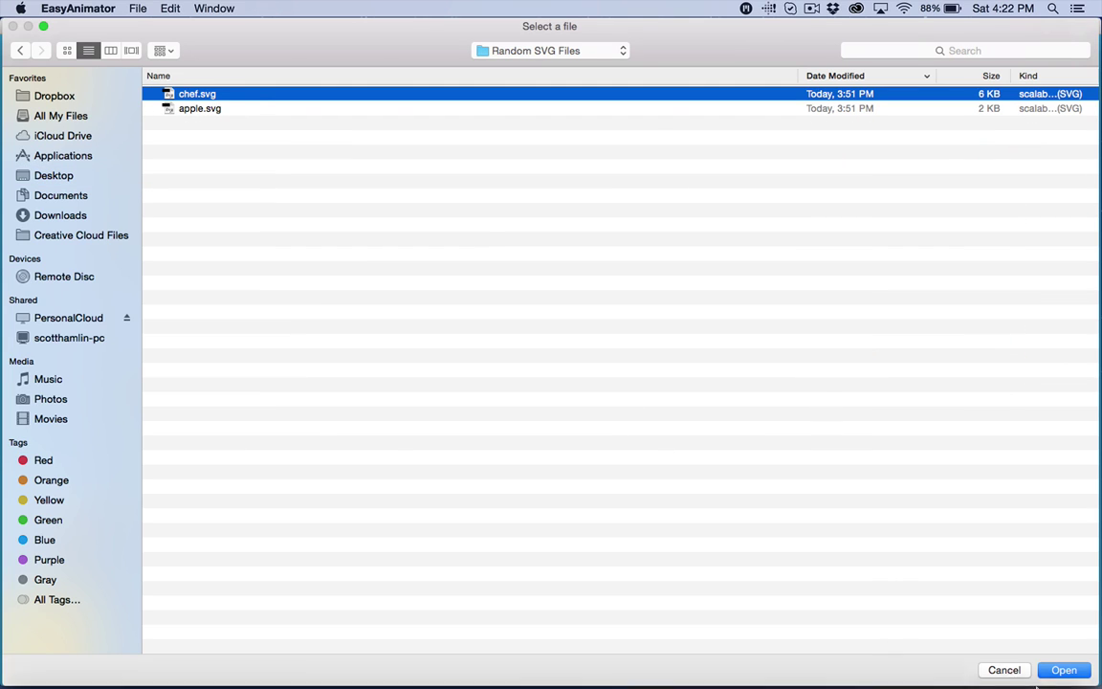
left_click(1061, 671)
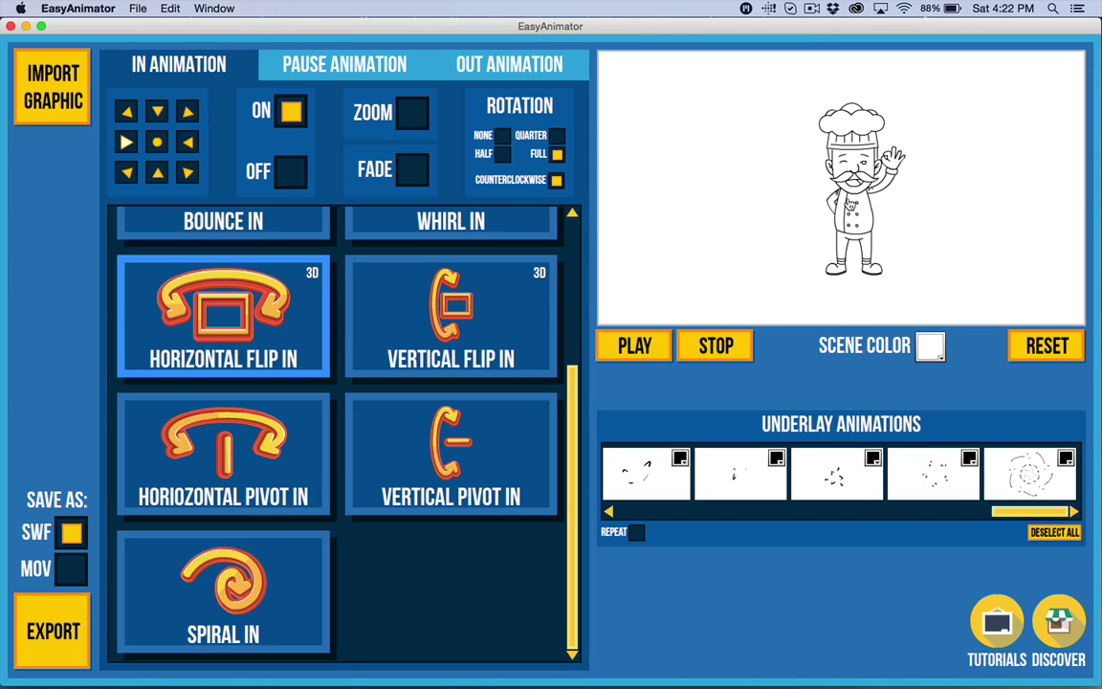
left_click(850, 191)
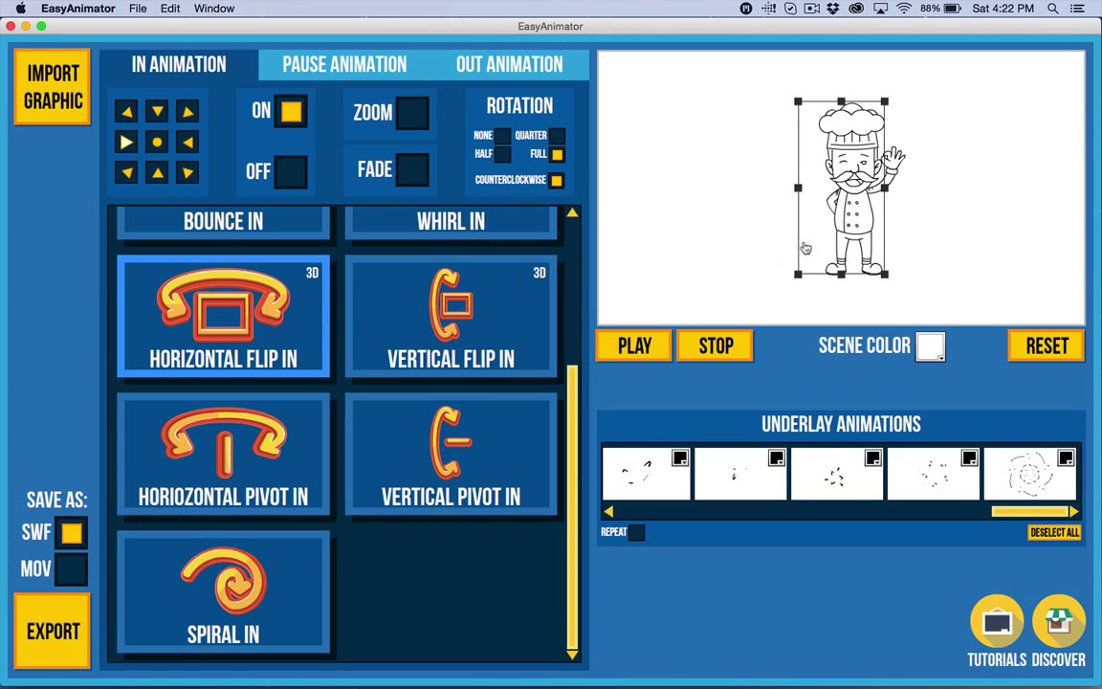
left_click(638, 349)
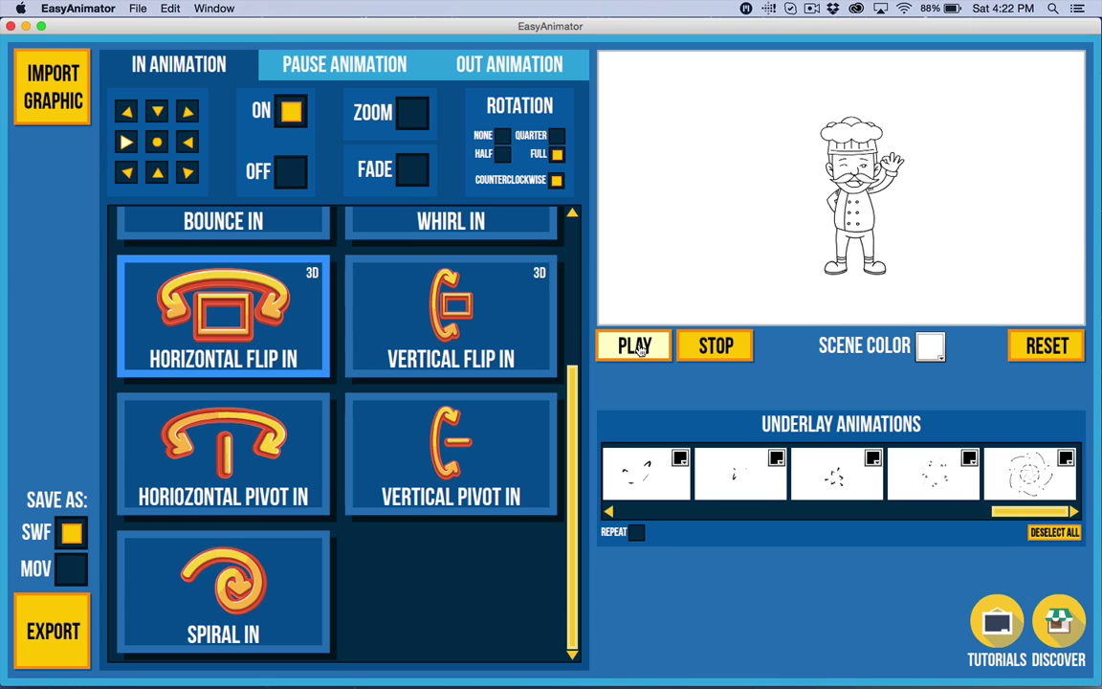
left_click(635, 347)
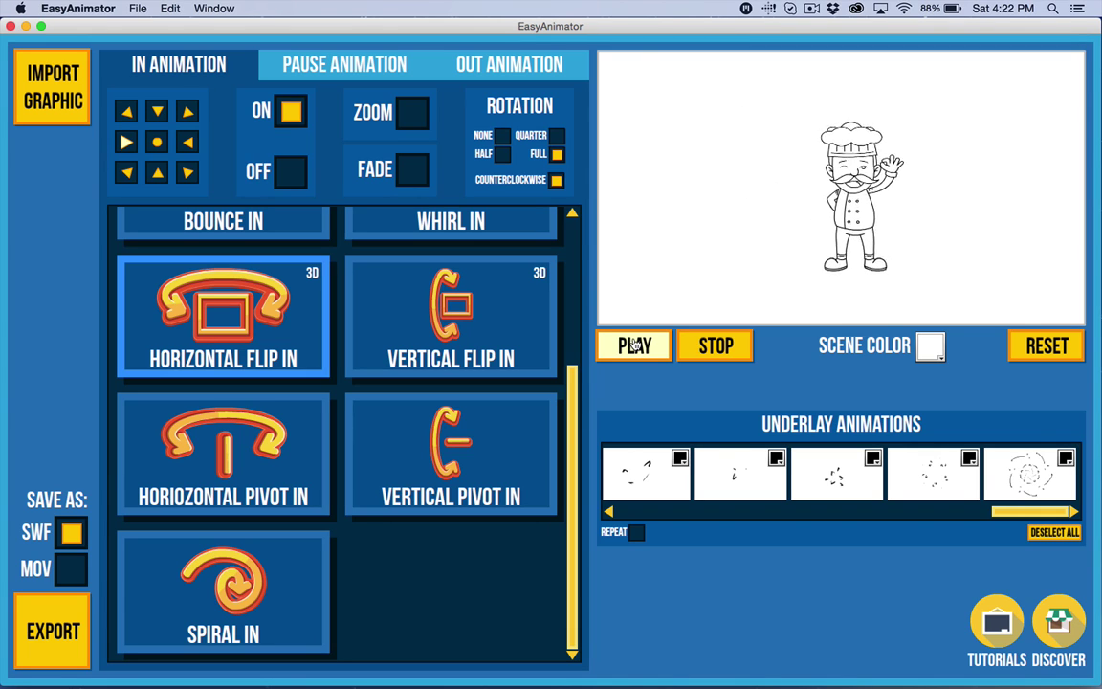
left_click(634, 347)
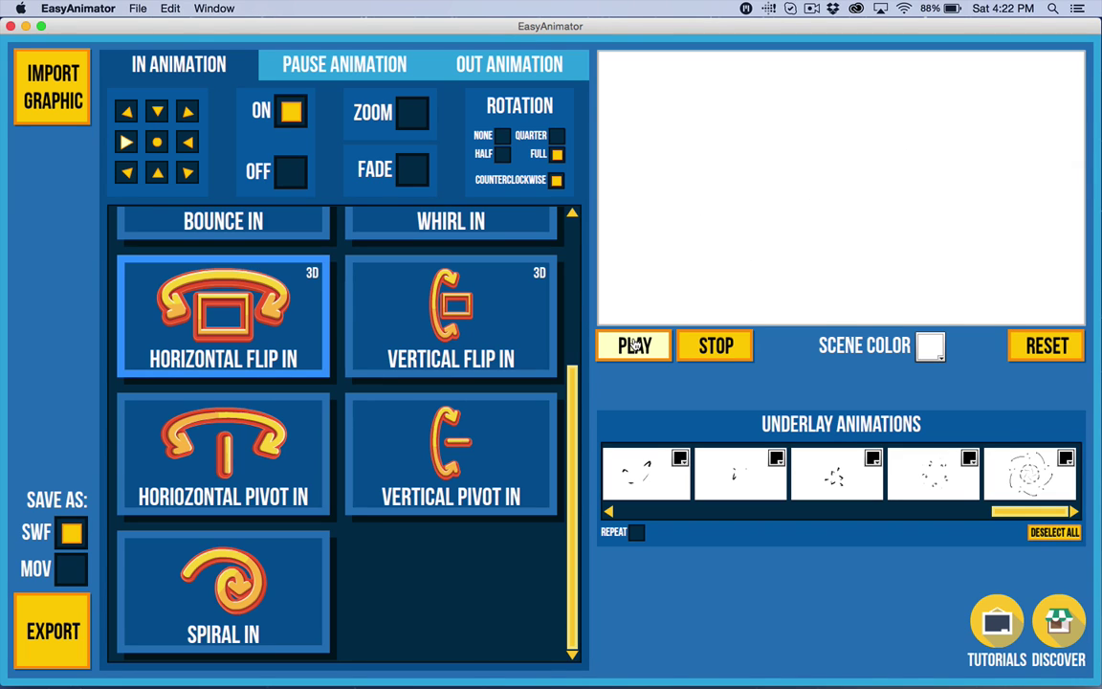
left_click(633, 346)
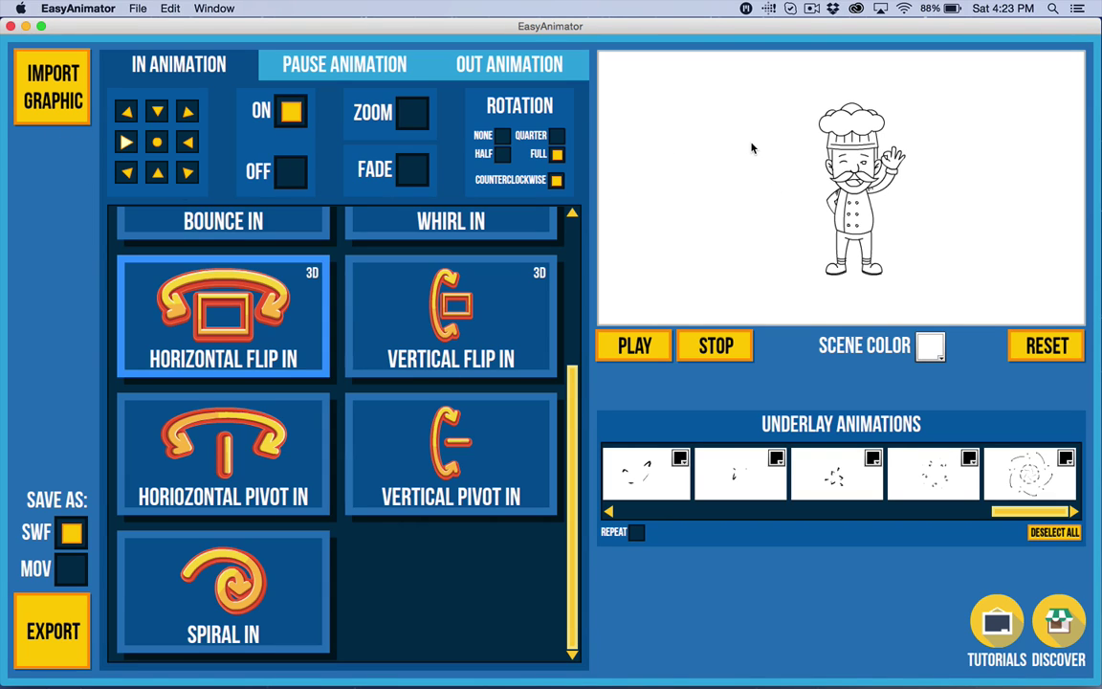
- Import badge.svg from the Desktop folder to replace the chef illustration
left_click(67, 96)
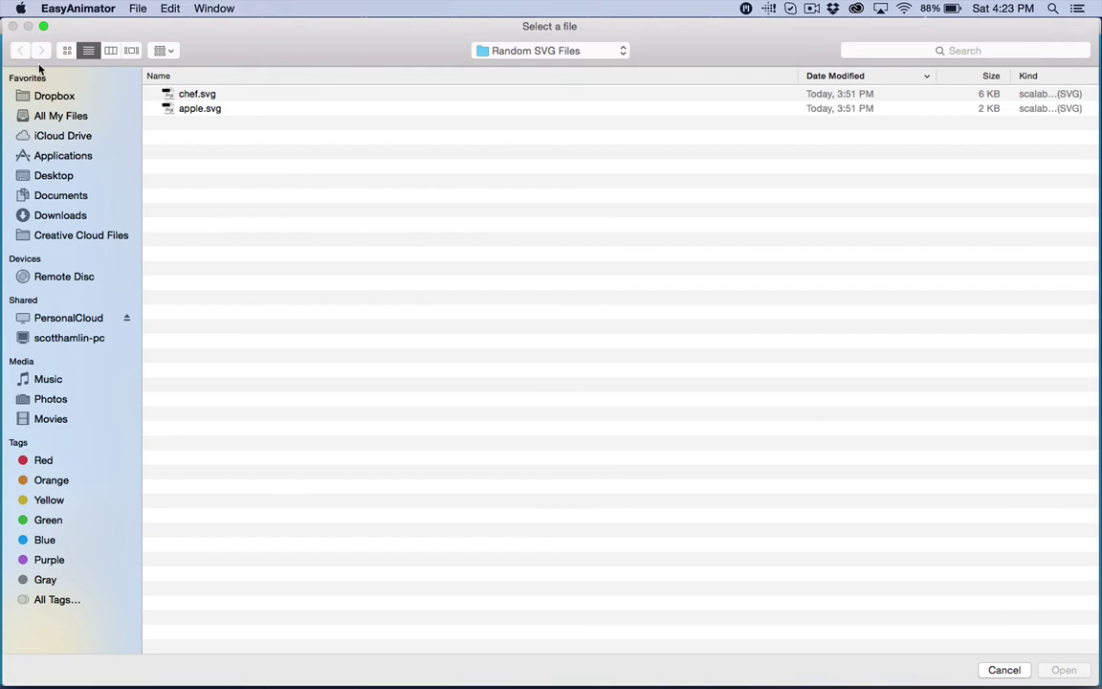
left_click(45, 168)
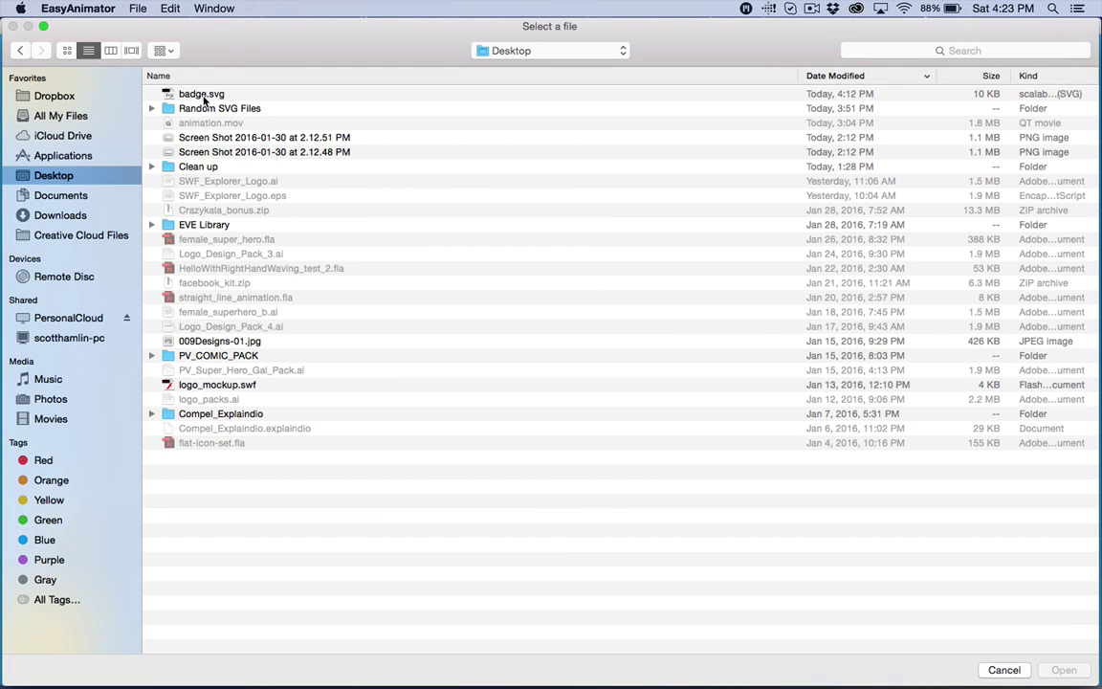
left_click(202, 95)
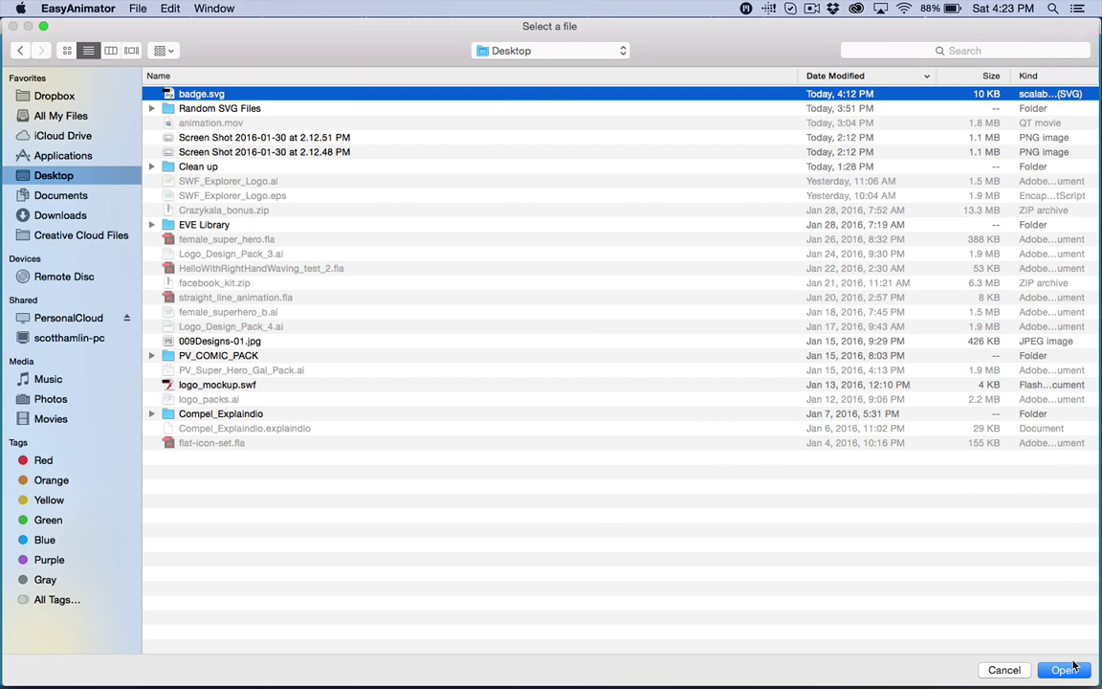
left_click(1072, 667)
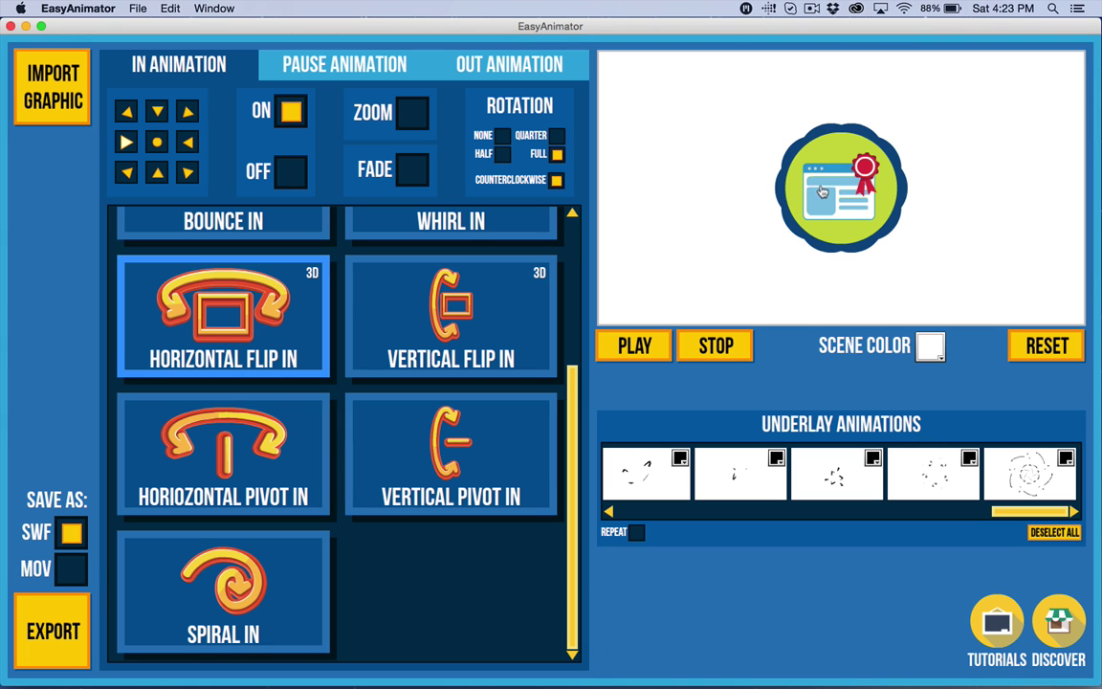